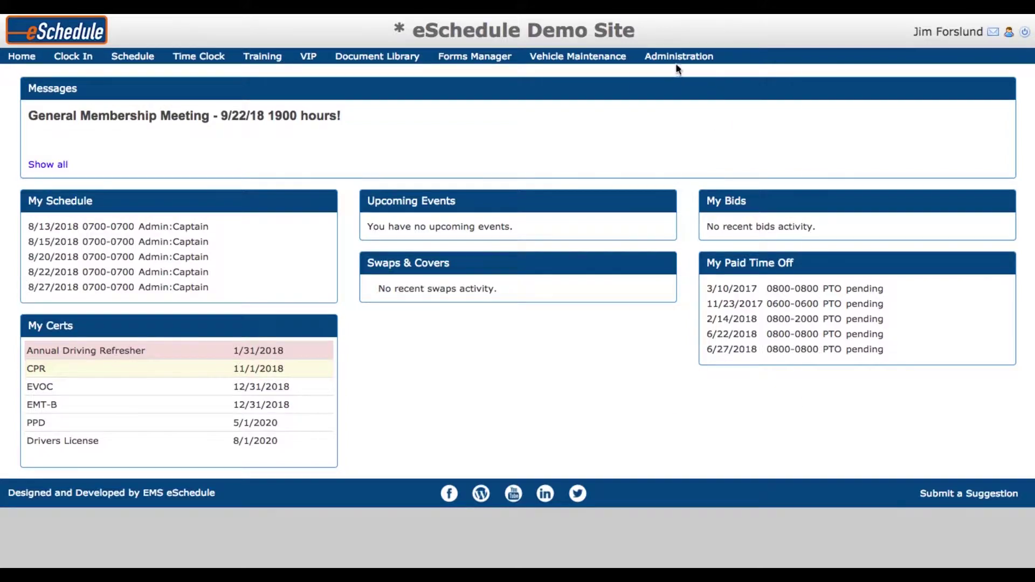
# Bring up the Administration tools list, which includes Member Report, over the dashboard
pyautogui.moveTo(678, 62)
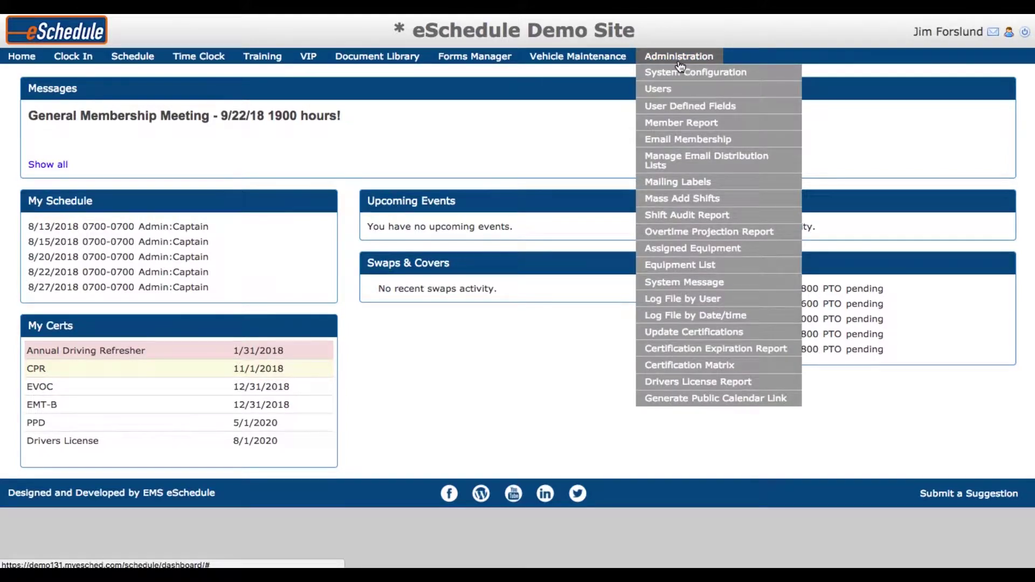
# Open the Member Report and keep its Status filter on Active
pyautogui.click(670, 129)
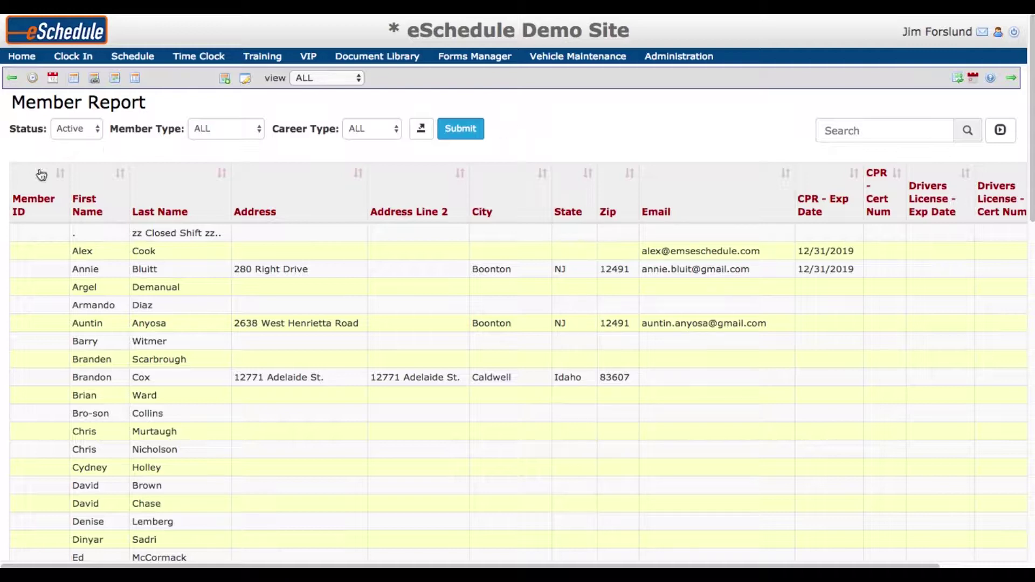
pyautogui.click(81, 133)
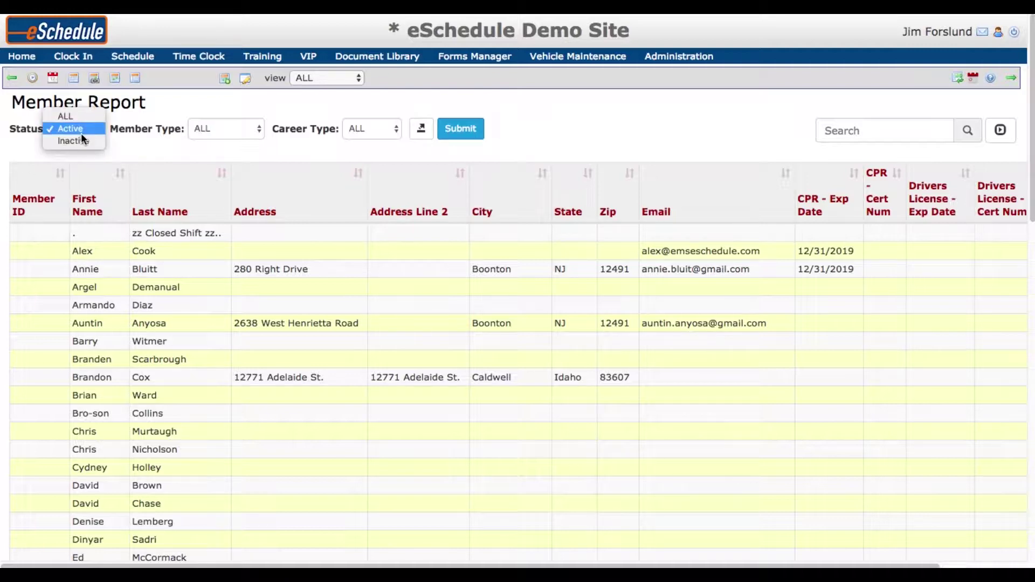
pyautogui.click(81, 133)
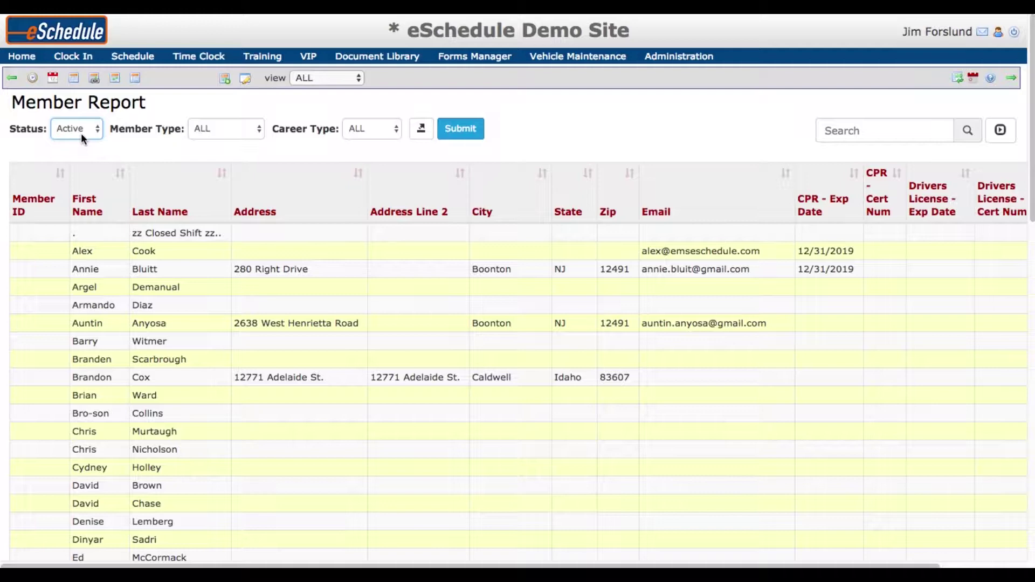
pyautogui.click(80, 134)
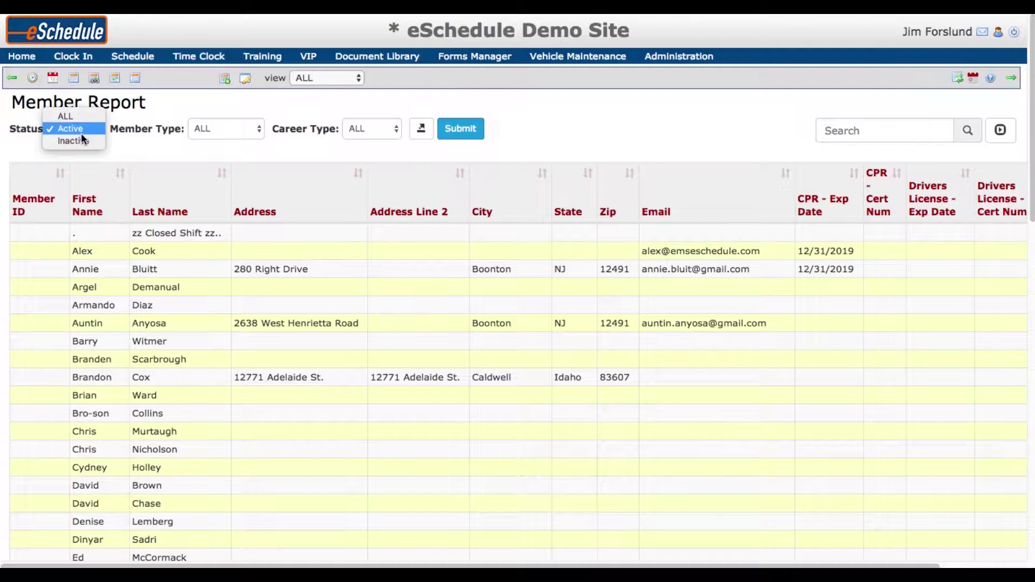
pyautogui.click(144, 141)
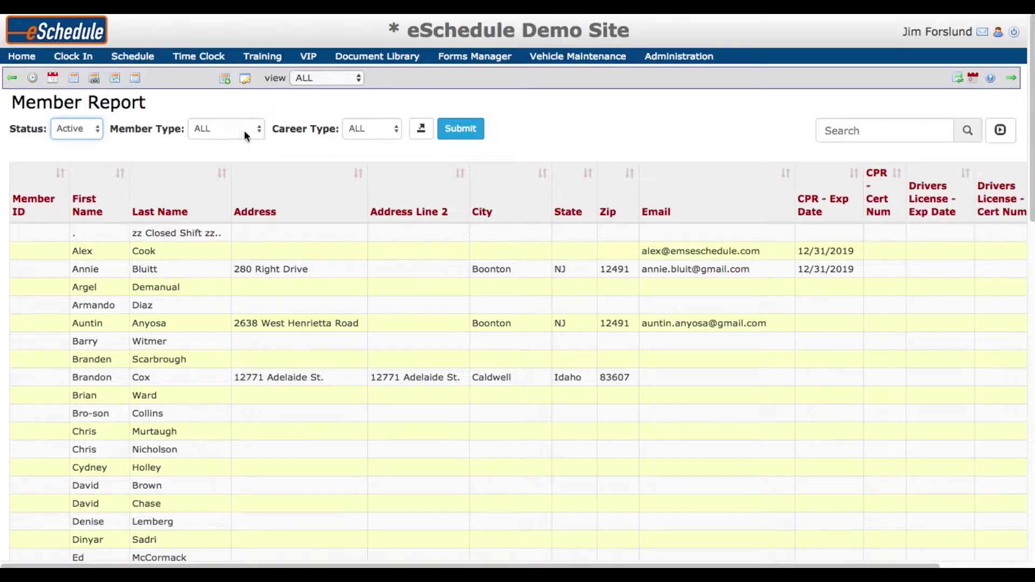
# Limit the report to Full Time career type and Compensated members, then submit
pyautogui.click(244, 130)
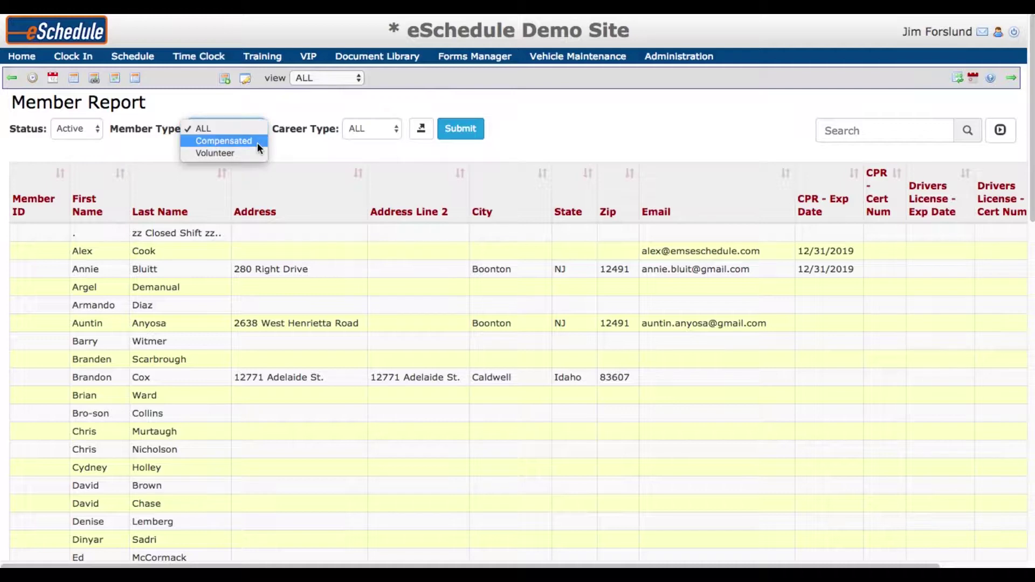
pyautogui.click(380, 130)
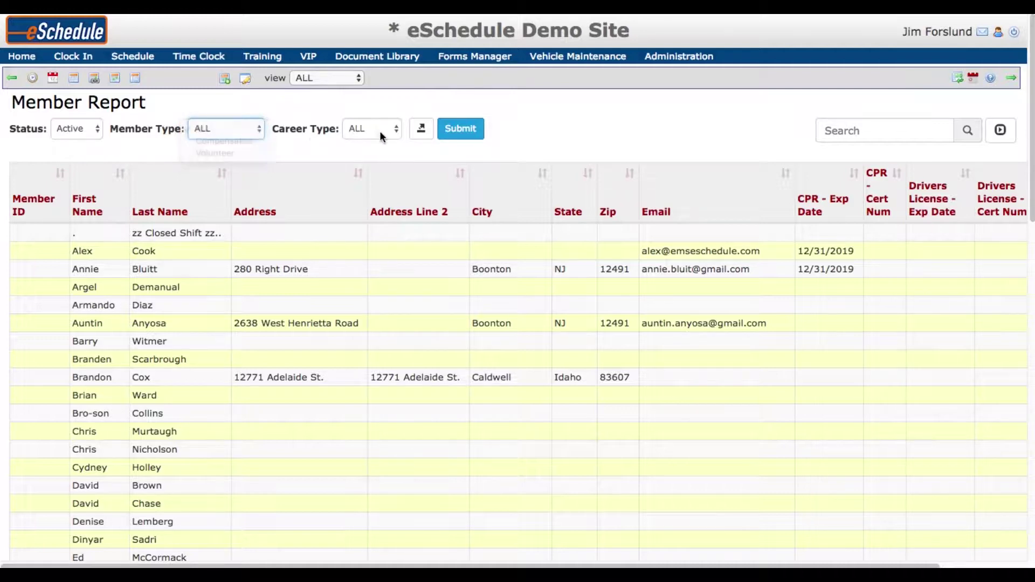
pyautogui.click(385, 128)
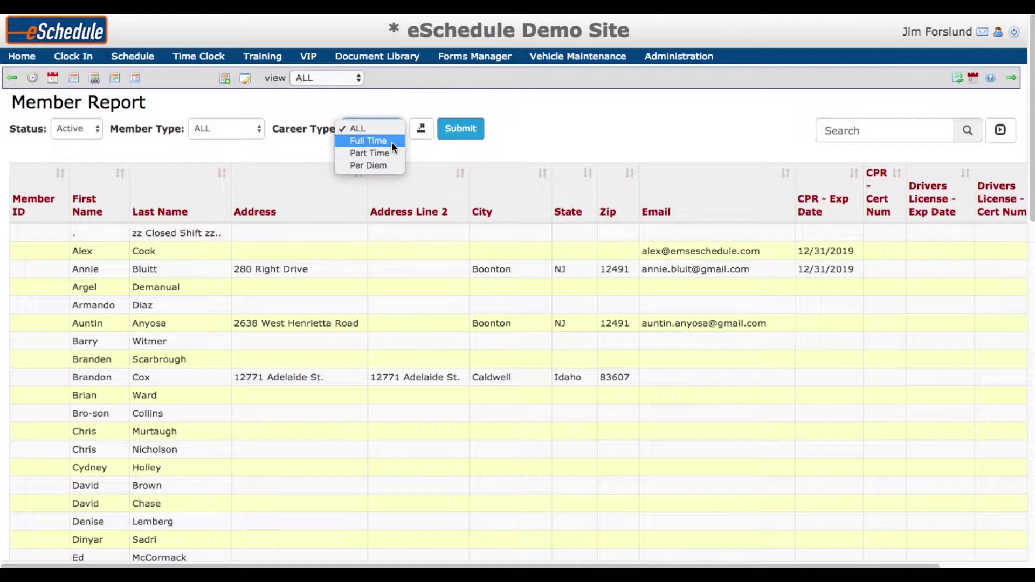
pyautogui.click(391, 141)
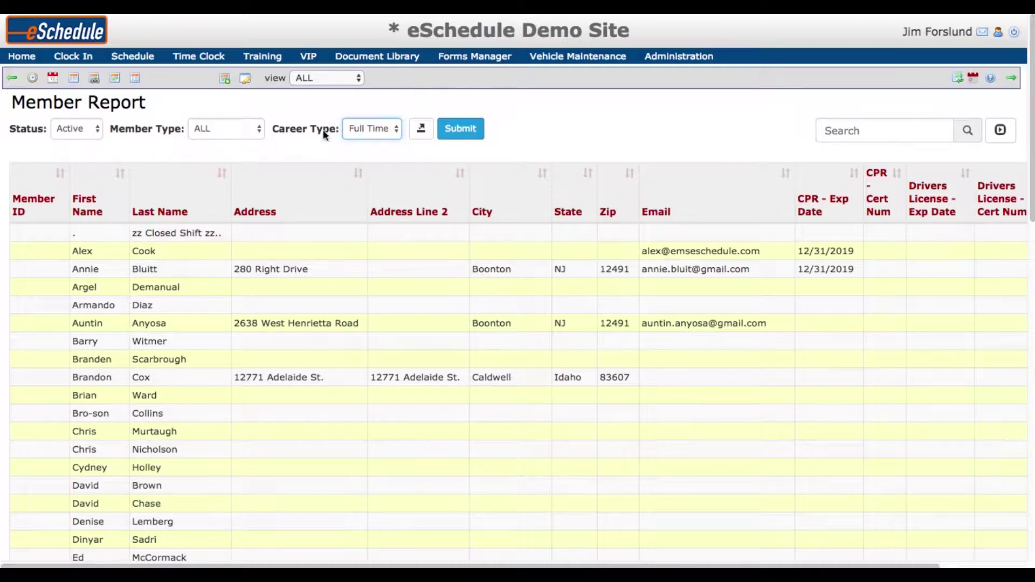
pyautogui.click(224, 130)
pyautogui.click(219, 140)
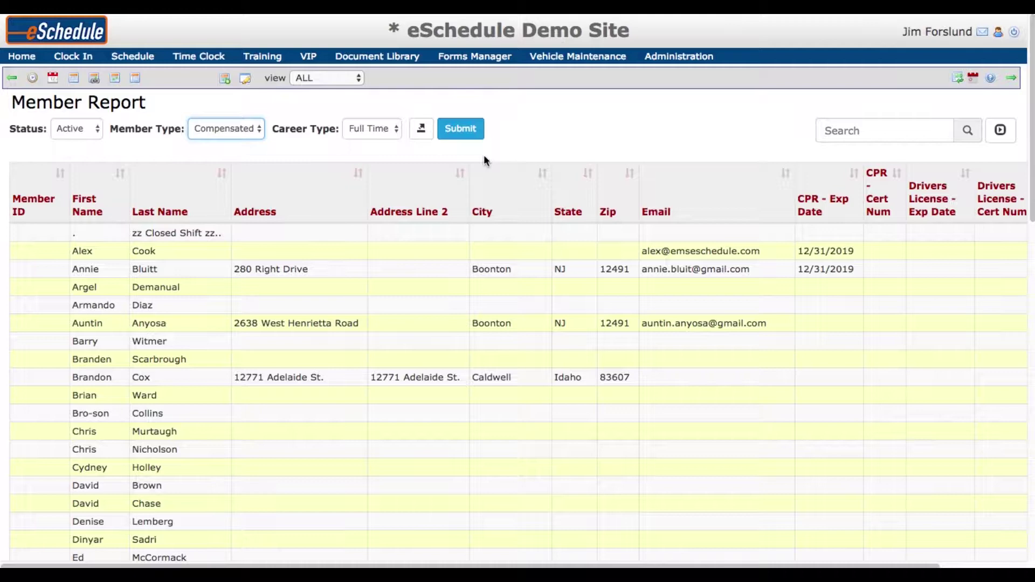
pyautogui.click(472, 135)
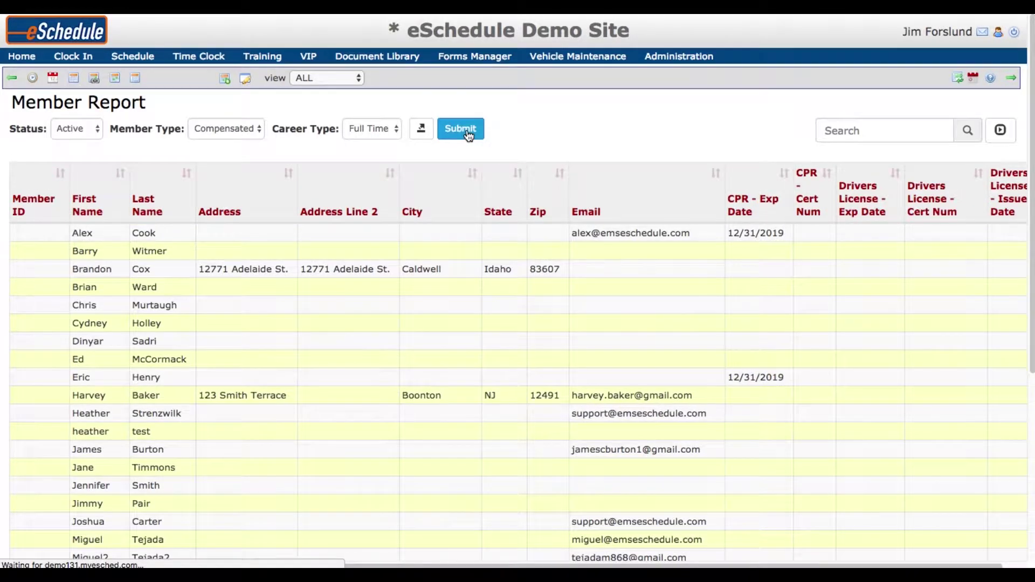
pyautogui.click(864, 130)
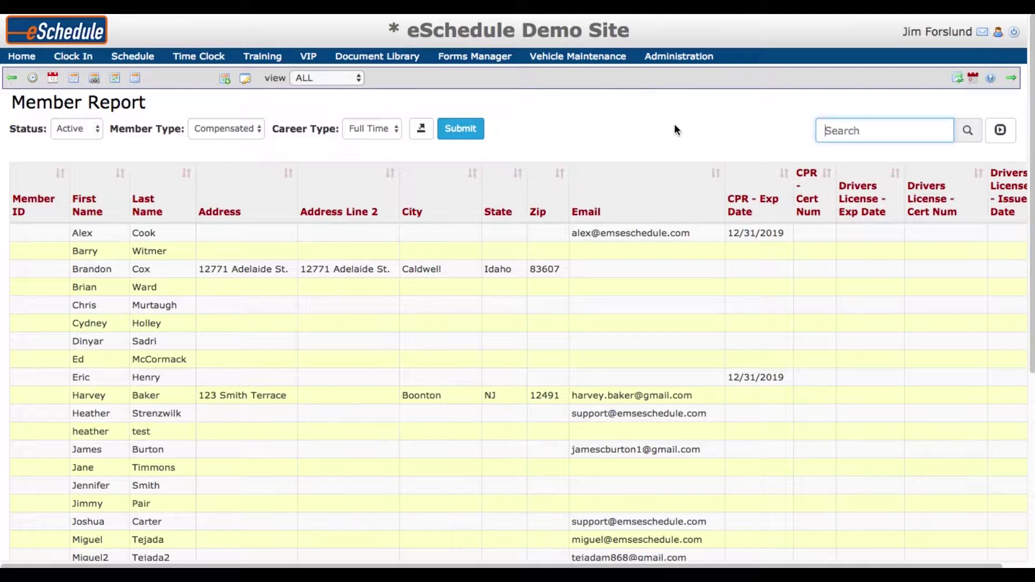
pyautogui.write('for')
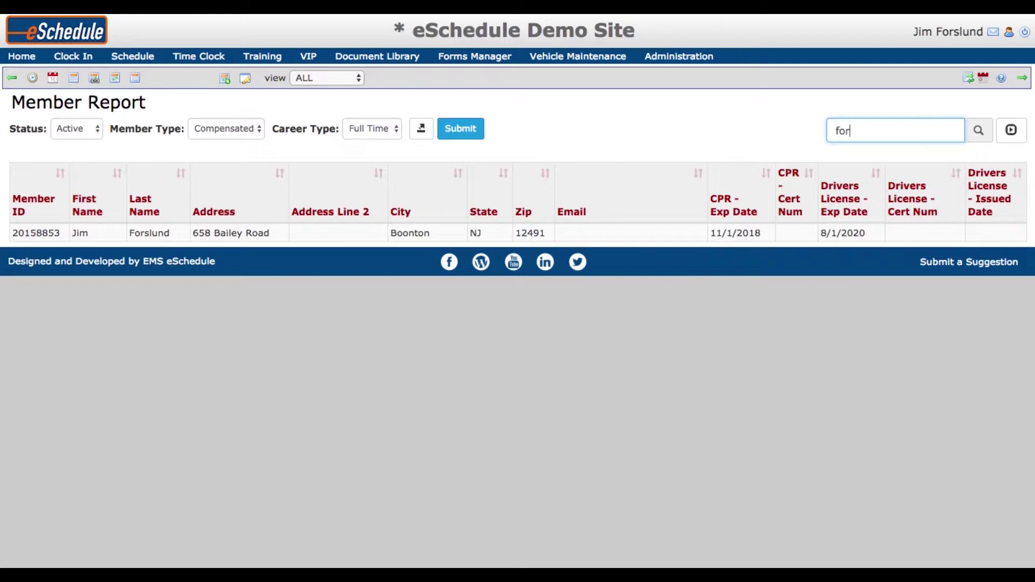
pyautogui.press('BackSpace')
pyautogui.press('BackSpace')
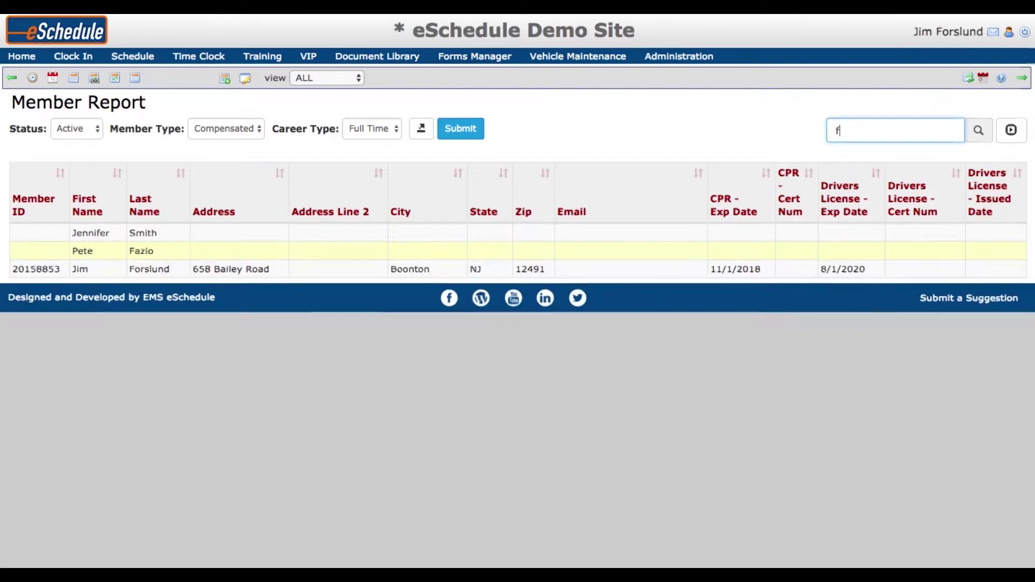
pyautogui.press('BackSpace')
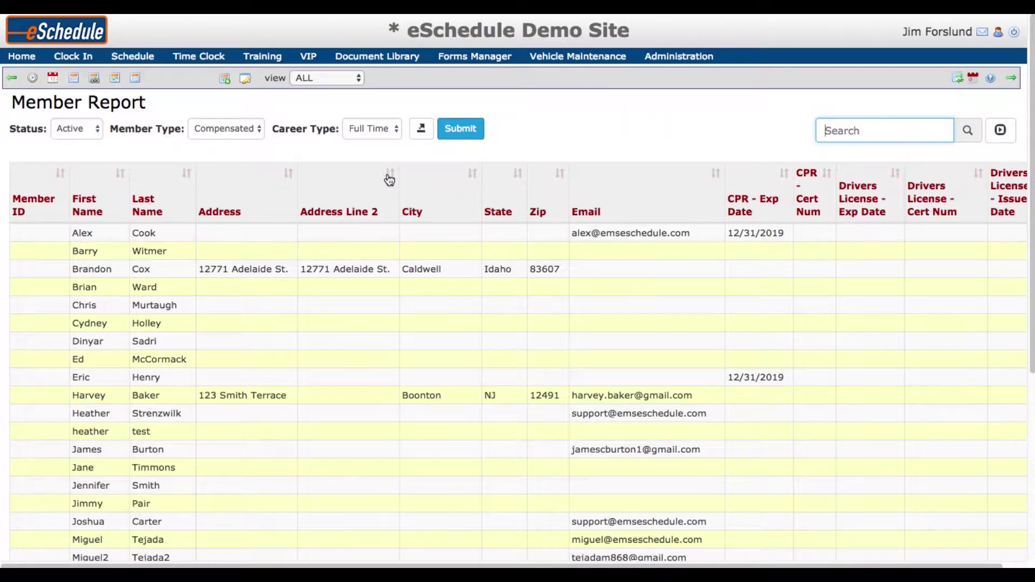
# Sort the filtered rows by Member ID, then alphabetically by First Name
pyautogui.click(121, 175)
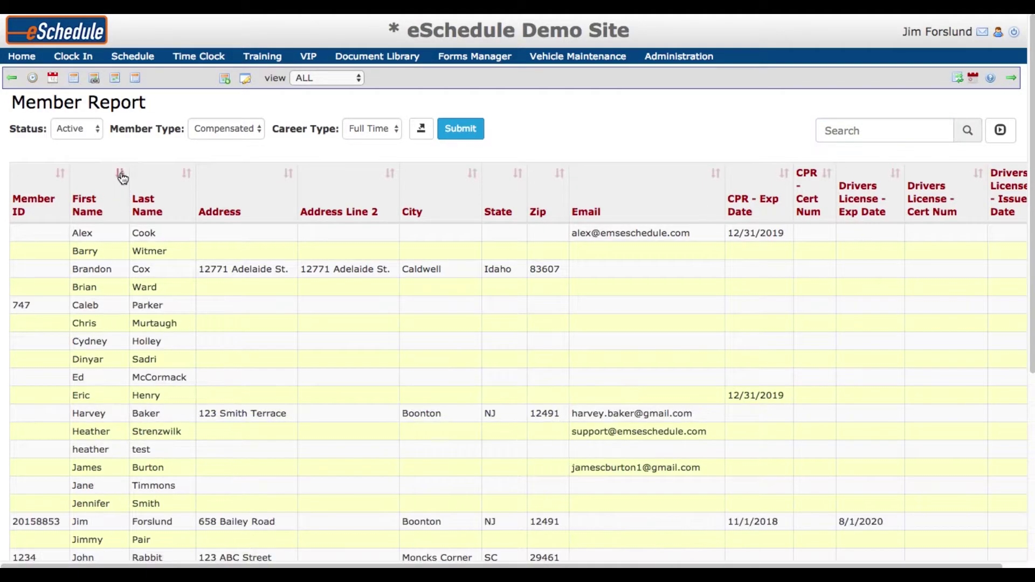
pyautogui.click(61, 176)
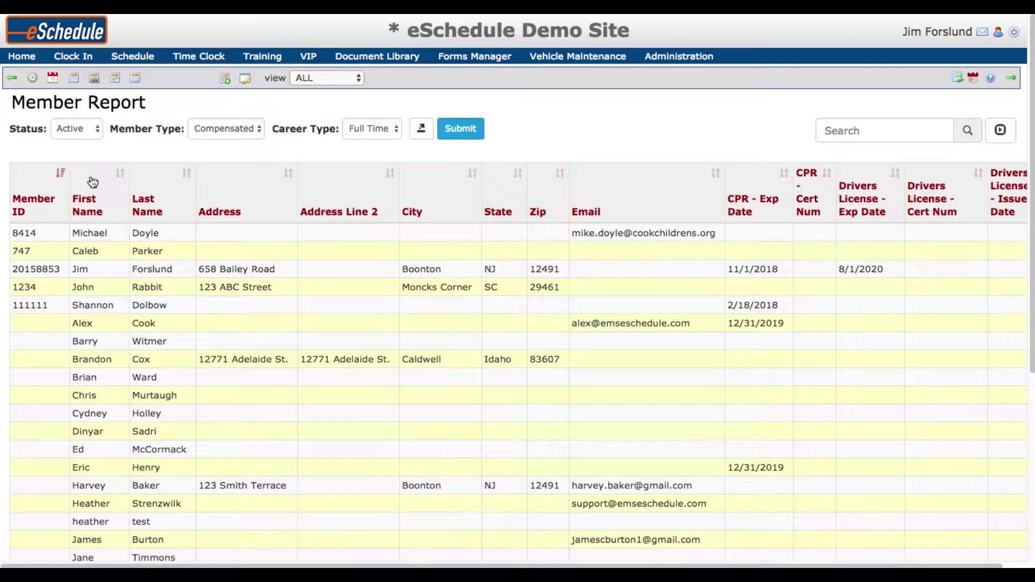
pyautogui.click(120, 173)
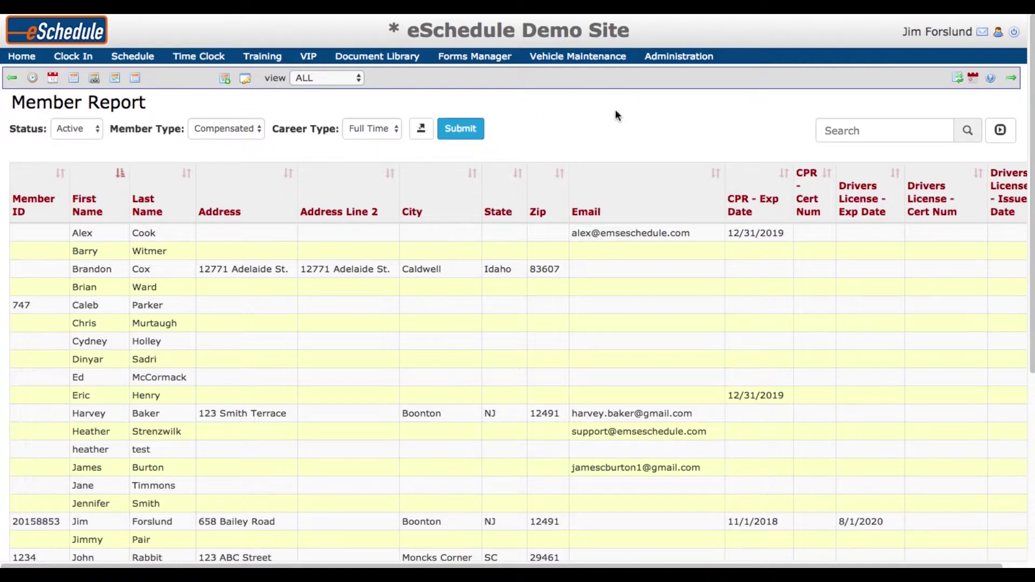
# Include every available column, Email among them, rerun the report and scroll right through the columns
pyautogui.click(1001, 131)
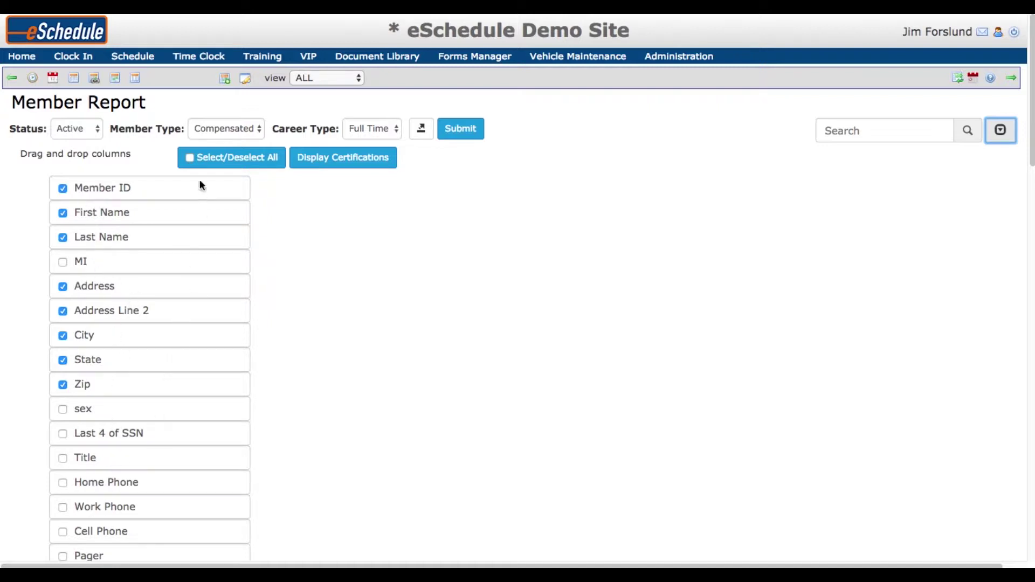
pyautogui.click(189, 157)
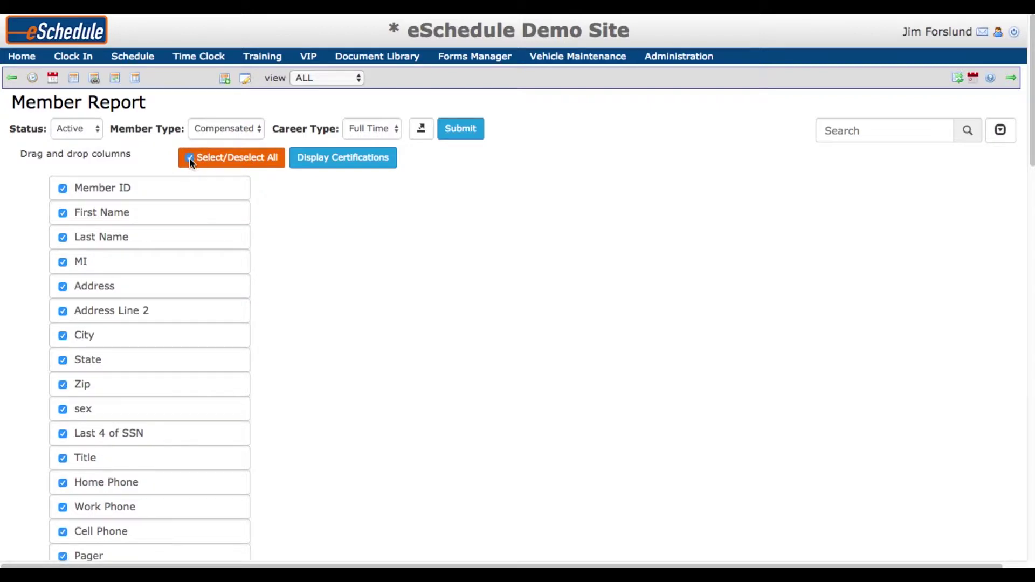
pyautogui.scroll(-5, 260, 310)
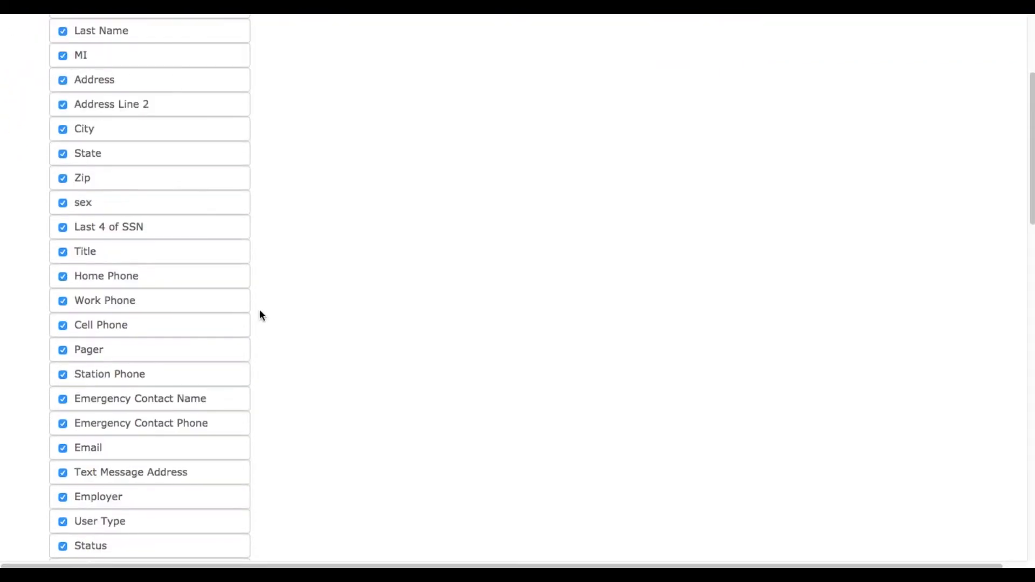
pyautogui.scroll(5, 258, 310)
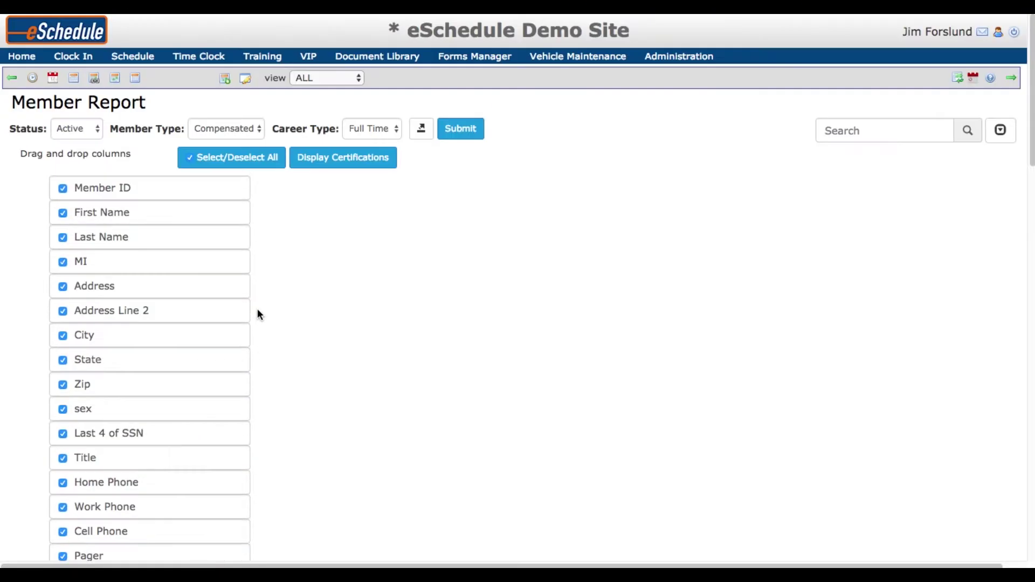
pyautogui.click(453, 133)
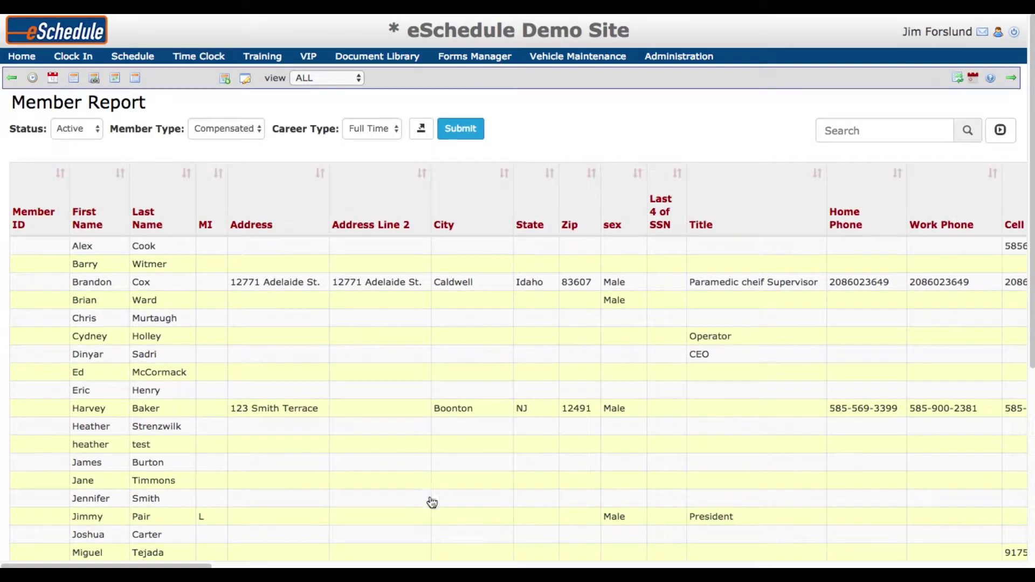
pyautogui.moveTo(159, 565)
pyautogui.mouseDown()
pyautogui.moveTo(272, 565)
pyautogui.moveTo(151, 562)
pyautogui.mouseUp()
# Deselect all report columns, then tick only First Name and Member ID
pyautogui.click(1004, 138)
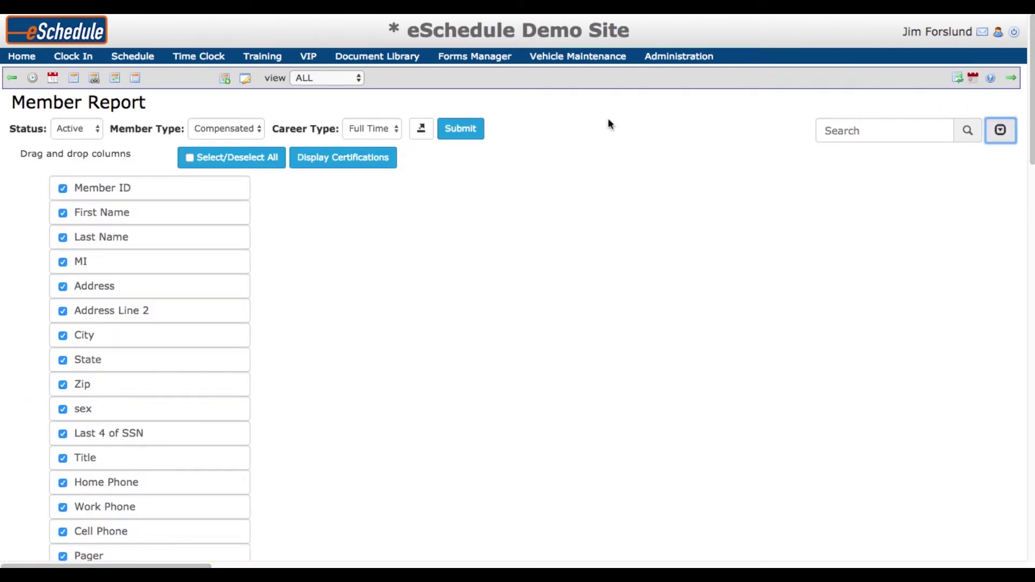
pyautogui.click(229, 163)
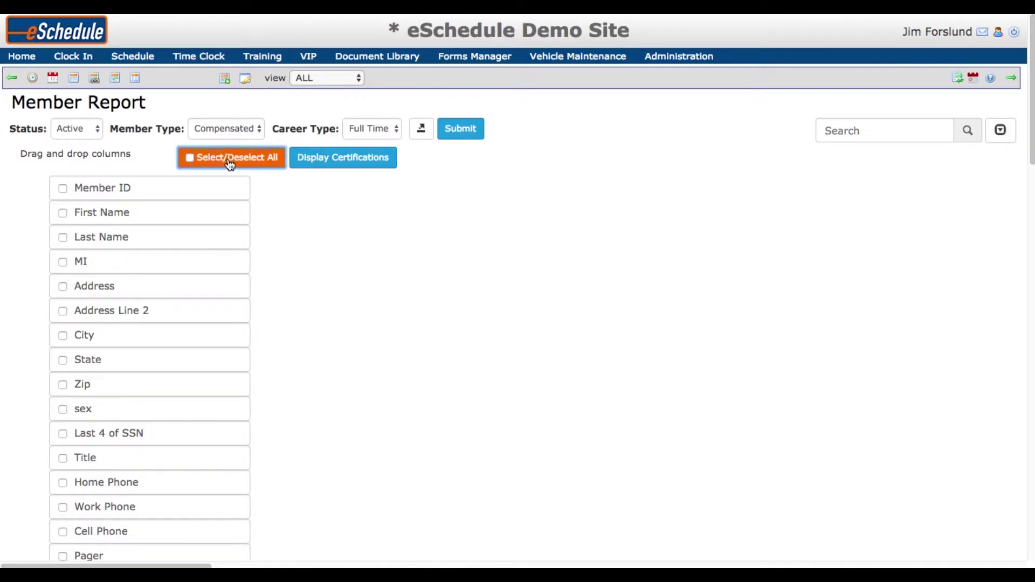
pyautogui.click(63, 213)
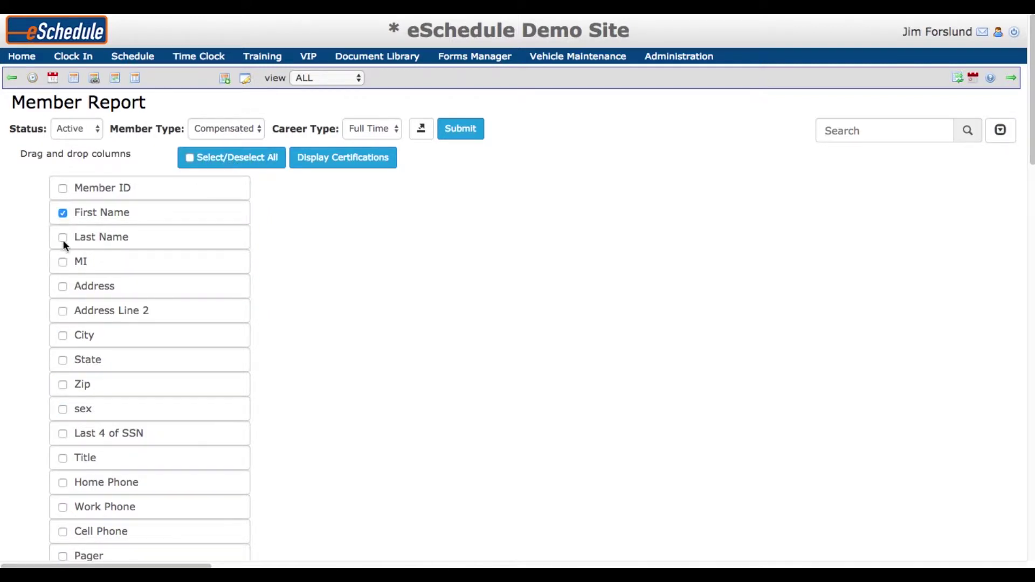
pyautogui.click(64, 188)
pyautogui.scroll(-3, 70, 518)
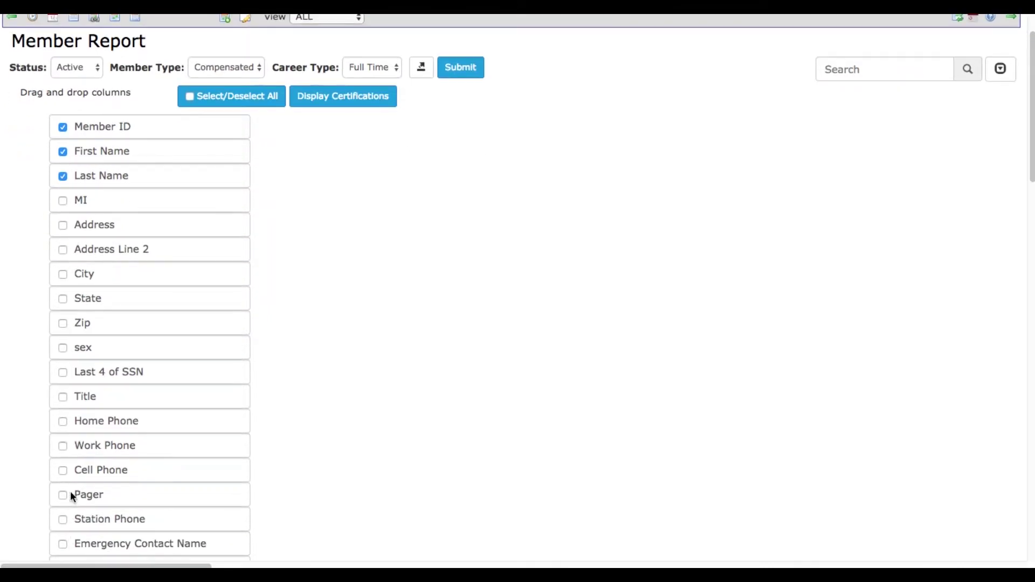
pyautogui.scroll(-1, 70, 491)
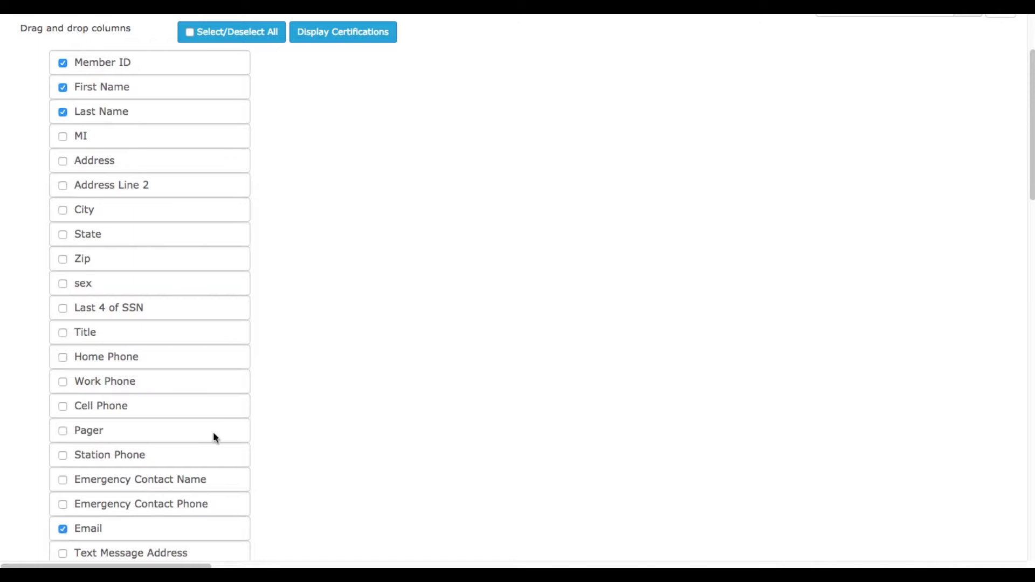
pyautogui.scroll(4, 214, 437)
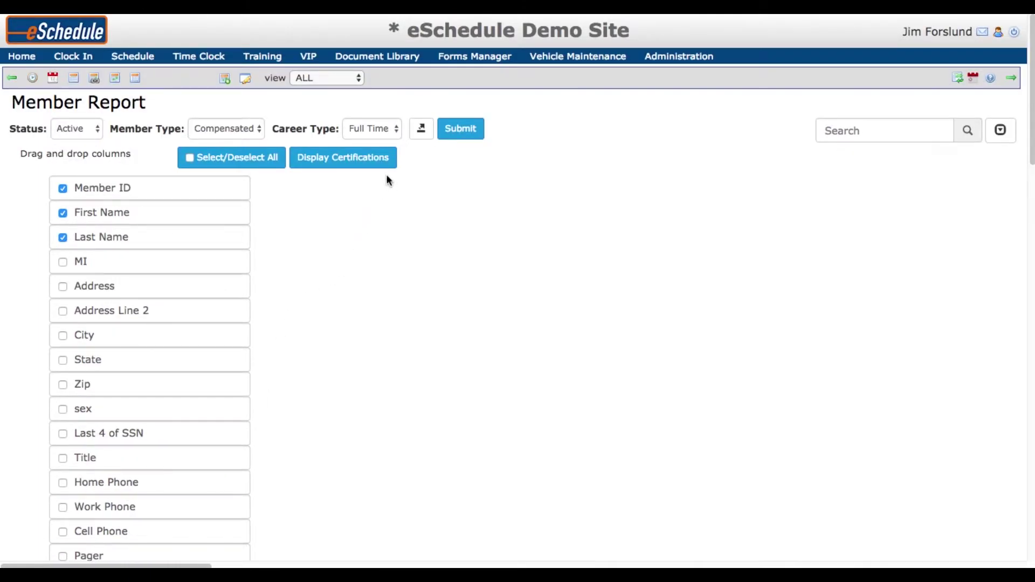
# Show certification fields, add CPR - Cert Num and Drivers License - Issued Date, and regenerate the report
pyautogui.click(328, 159)
pyautogui.click(374, 164)
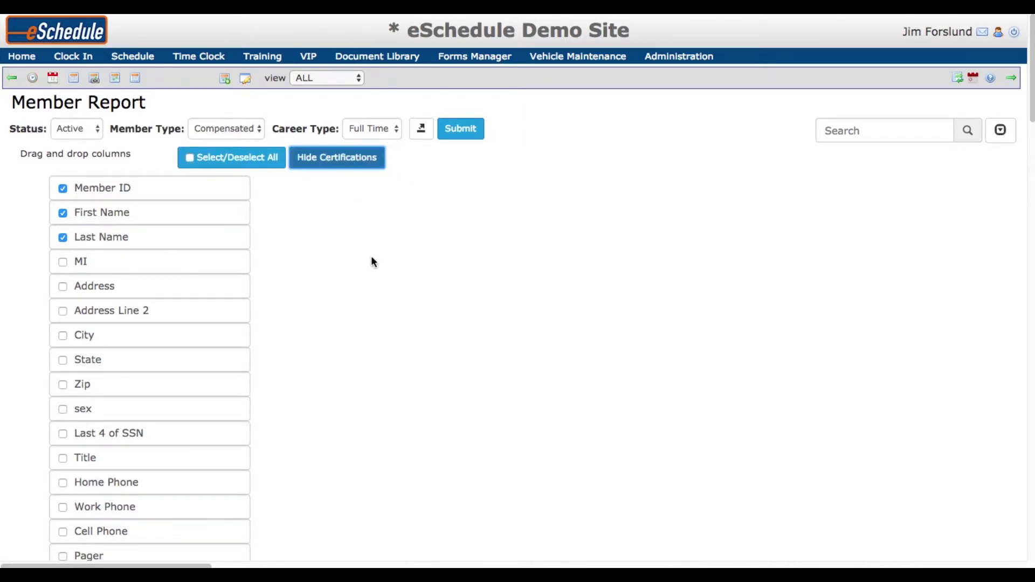
pyautogui.scroll(-20, 371, 261)
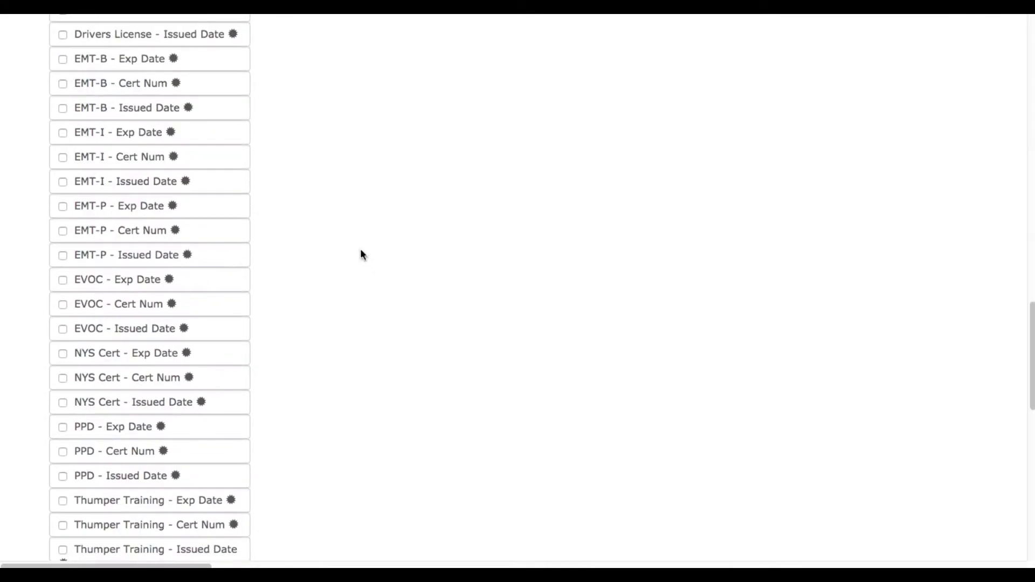
pyautogui.scroll(-1, 73, 270)
pyautogui.scroll(5, 92, 413)
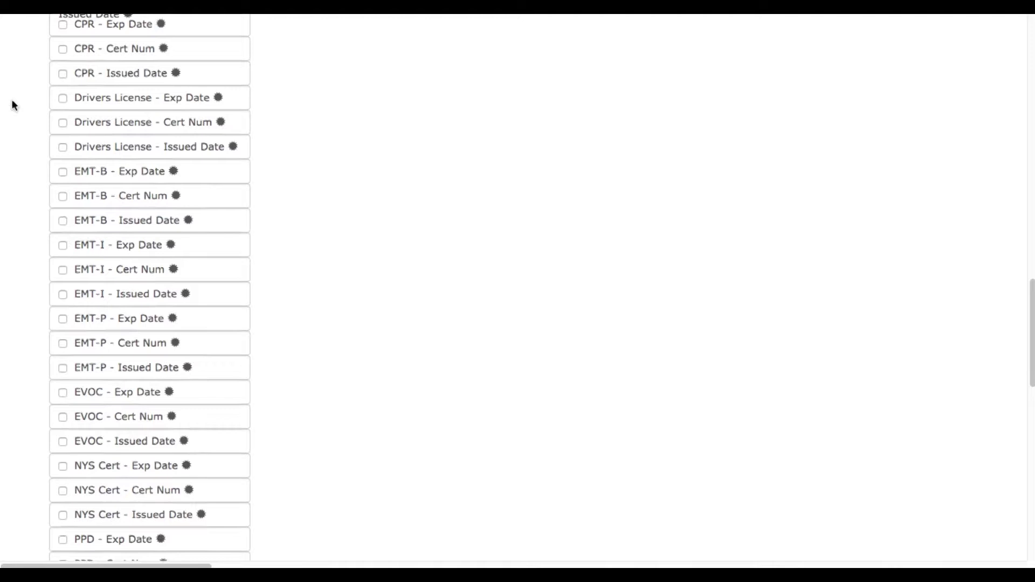
pyautogui.scroll(3, 19, 126)
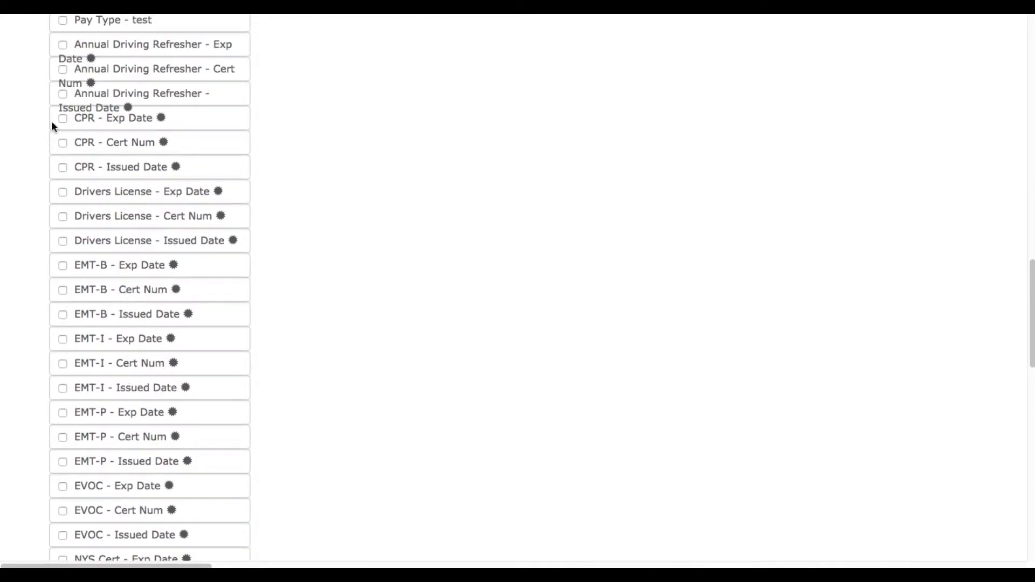
pyautogui.click(63, 144)
pyautogui.click(63, 241)
pyautogui.scroll(20, 219, 273)
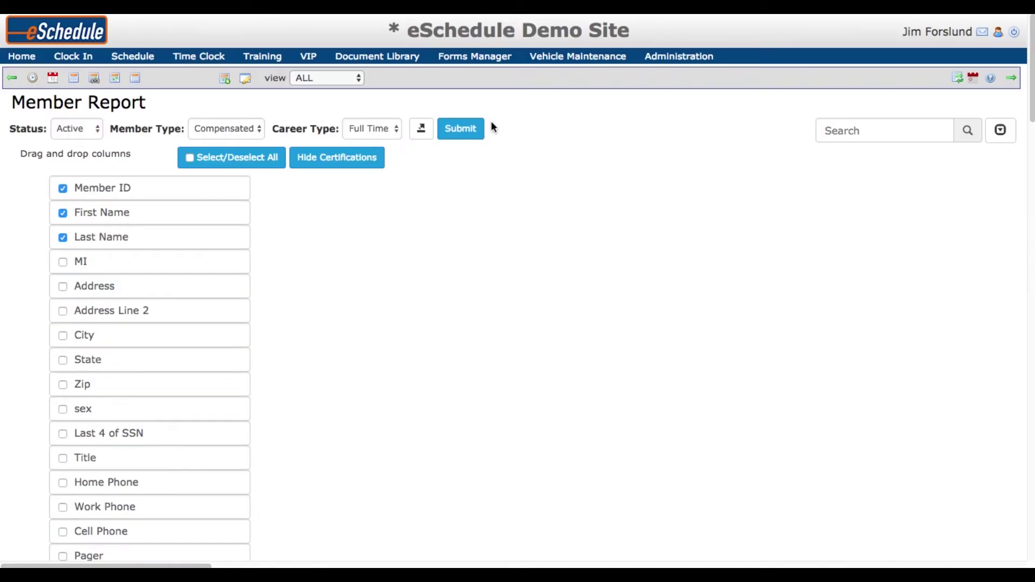
pyautogui.click(479, 128)
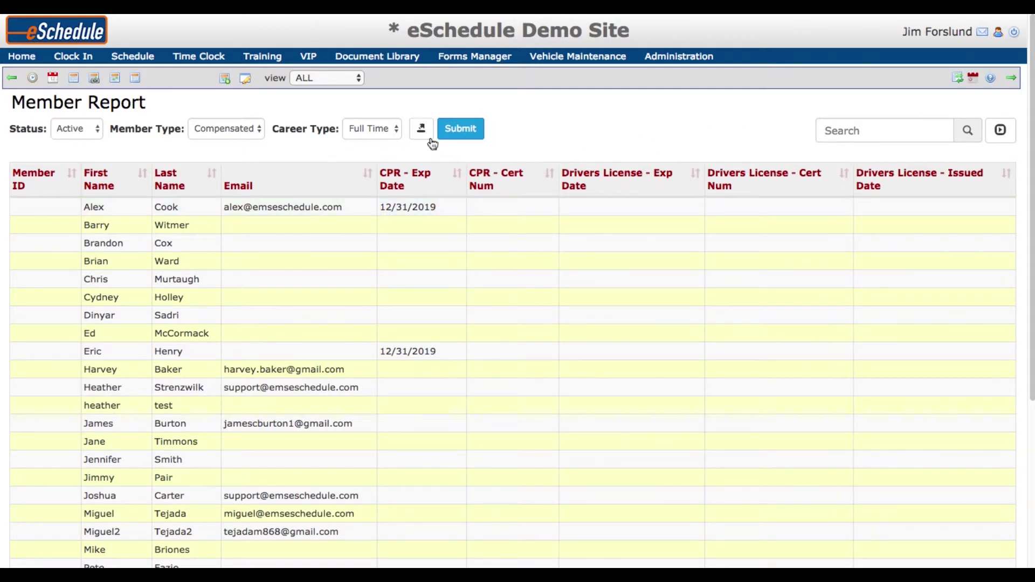
# Drag Email above Member ID in the column list and regenerate the report
pyautogui.click(1000, 130)
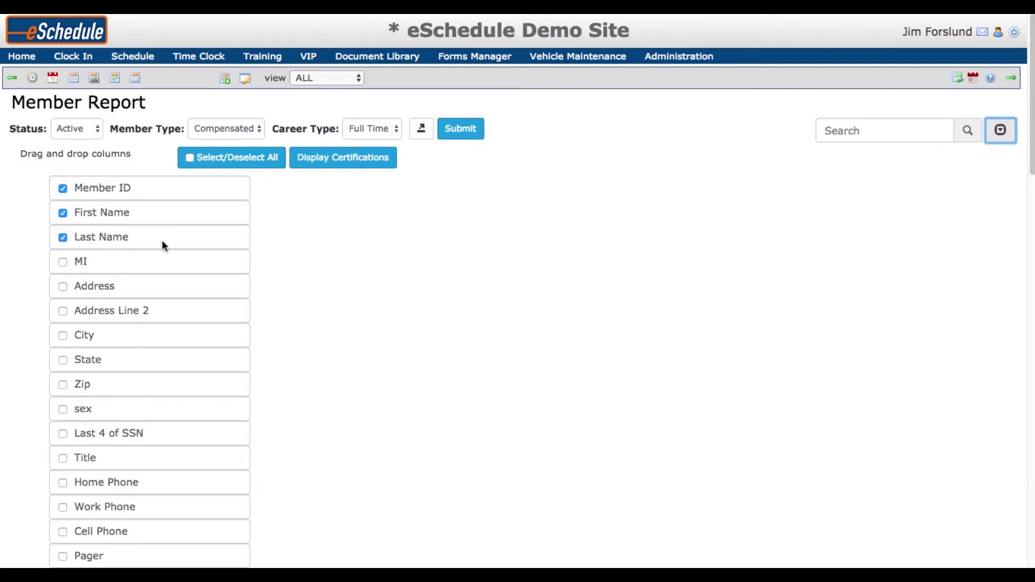
pyautogui.moveTo(131, 155); pyautogui.dragTo(19, 159)
pyautogui.click(281, 203)
pyautogui.scroll(-1, 120, 295)
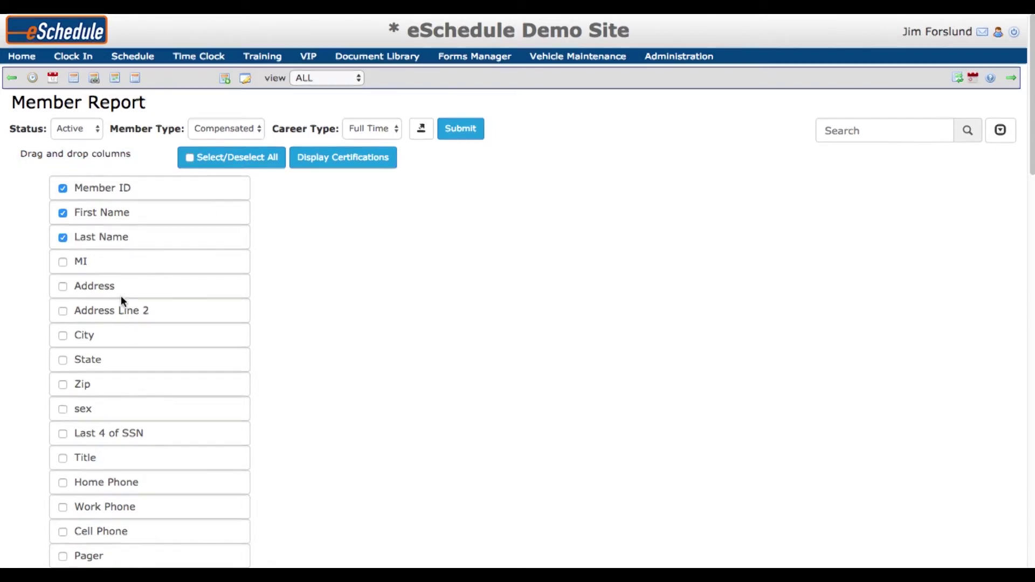
pyautogui.scroll(-5, 88, 305)
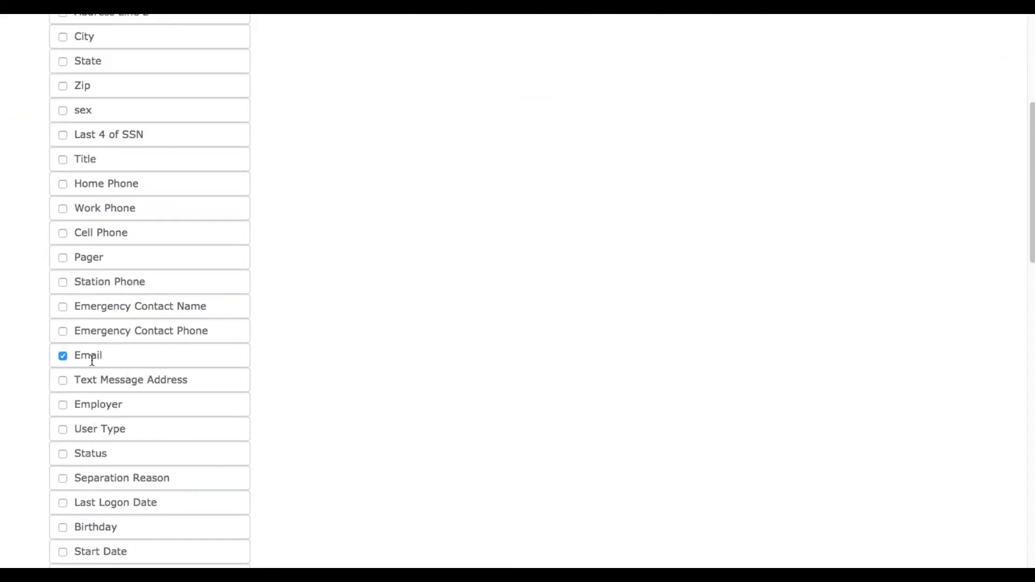
pyautogui.moveTo(89, 357); pyautogui.dragTo(111, 90)
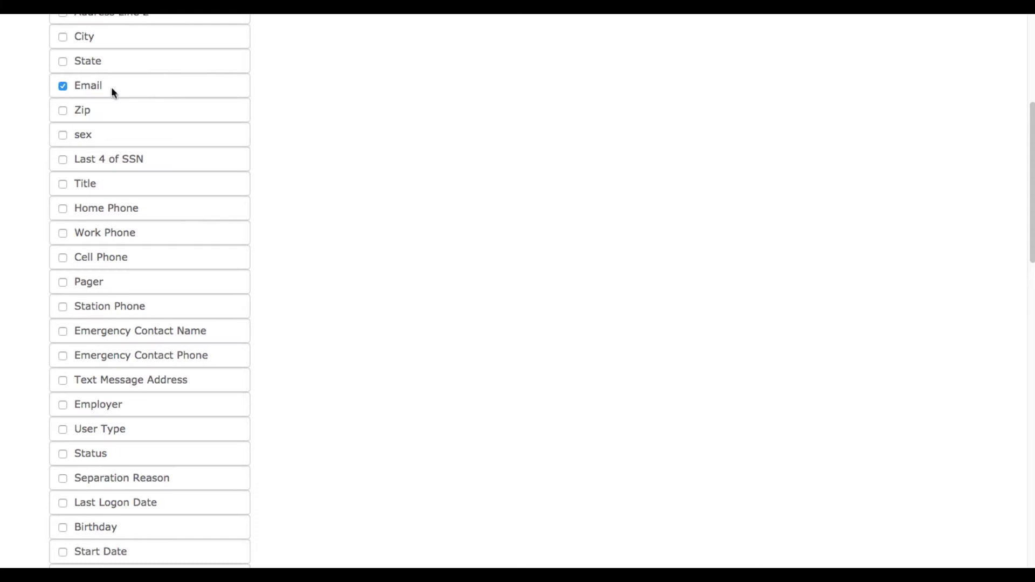
pyautogui.scroll(5, 105, 216)
pyautogui.moveTo(99, 387); pyautogui.dragTo(92, 186)
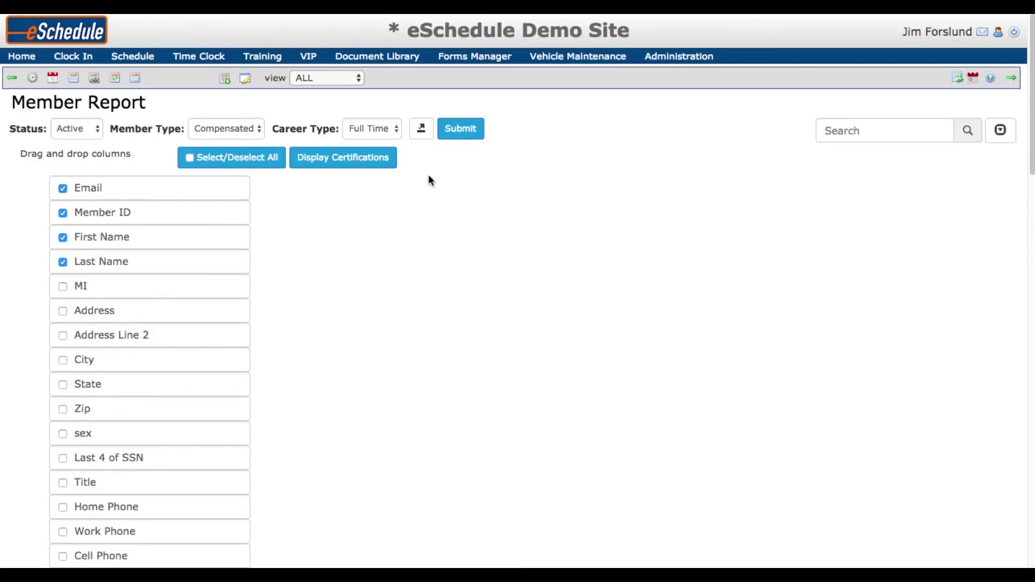
pyautogui.click(459, 131)
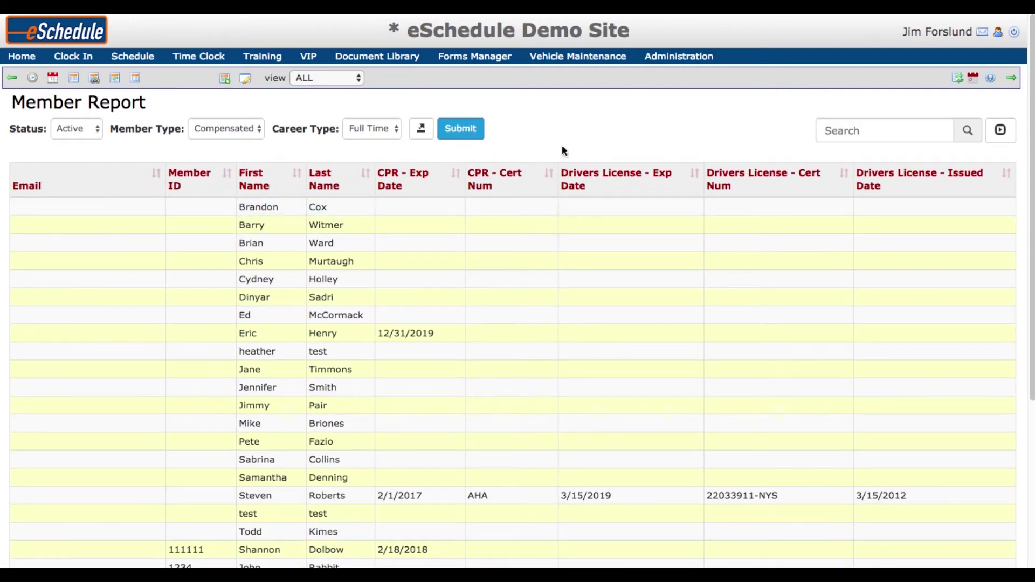
# Reopen the report column list showing Email, Member ID, First Name and Last Name at the top
pyautogui.click(1004, 132)
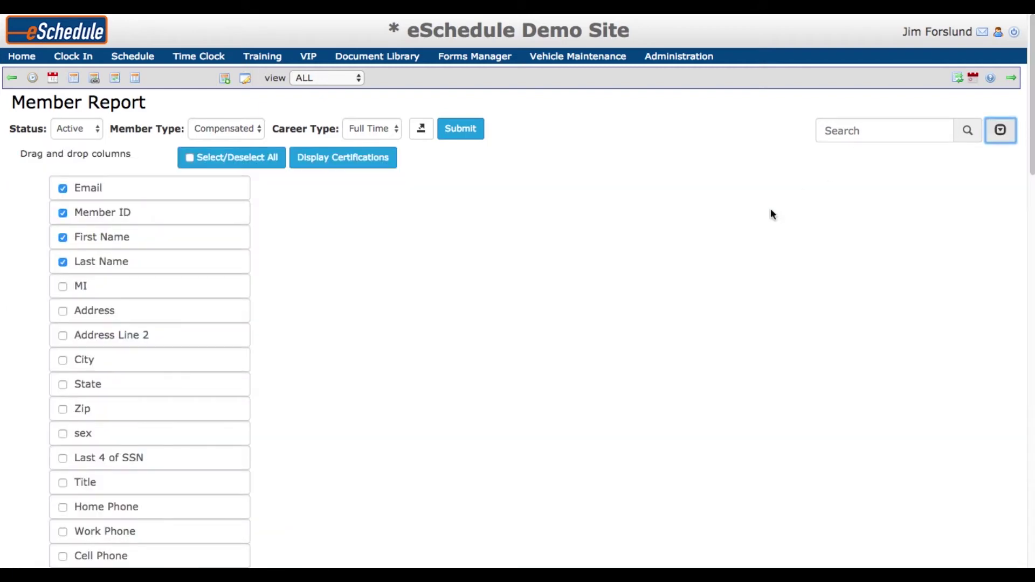